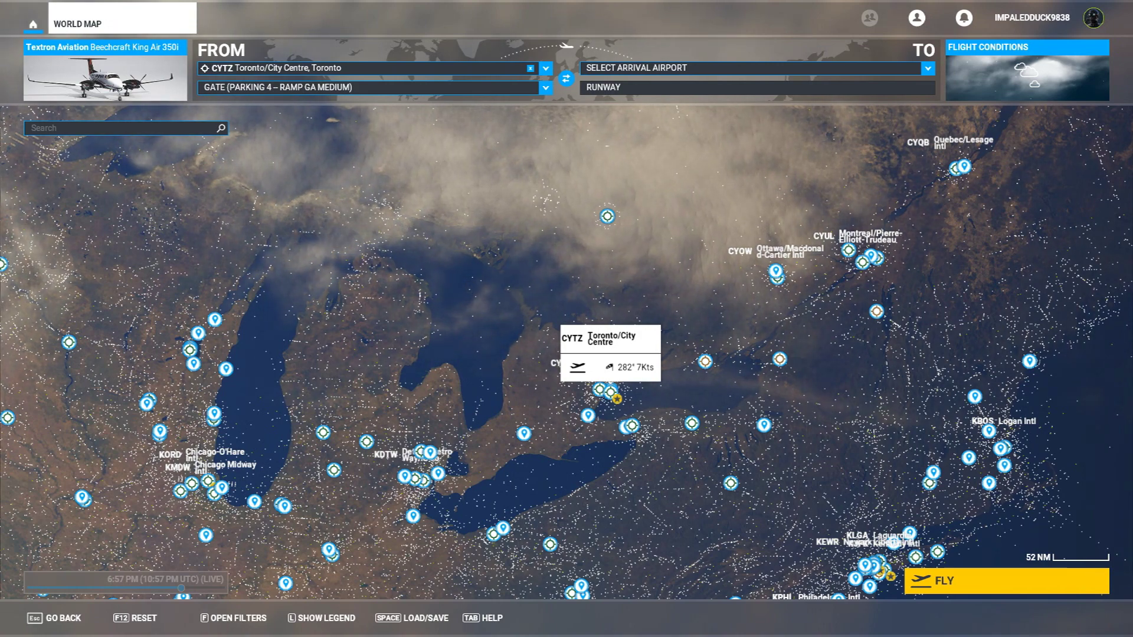
- Pan the world map across the Great Lakes region and centre it around Toronto
{"action": "left_click_drag", "start_coordinate": [700, 251], "coordinate": [673, 304]}
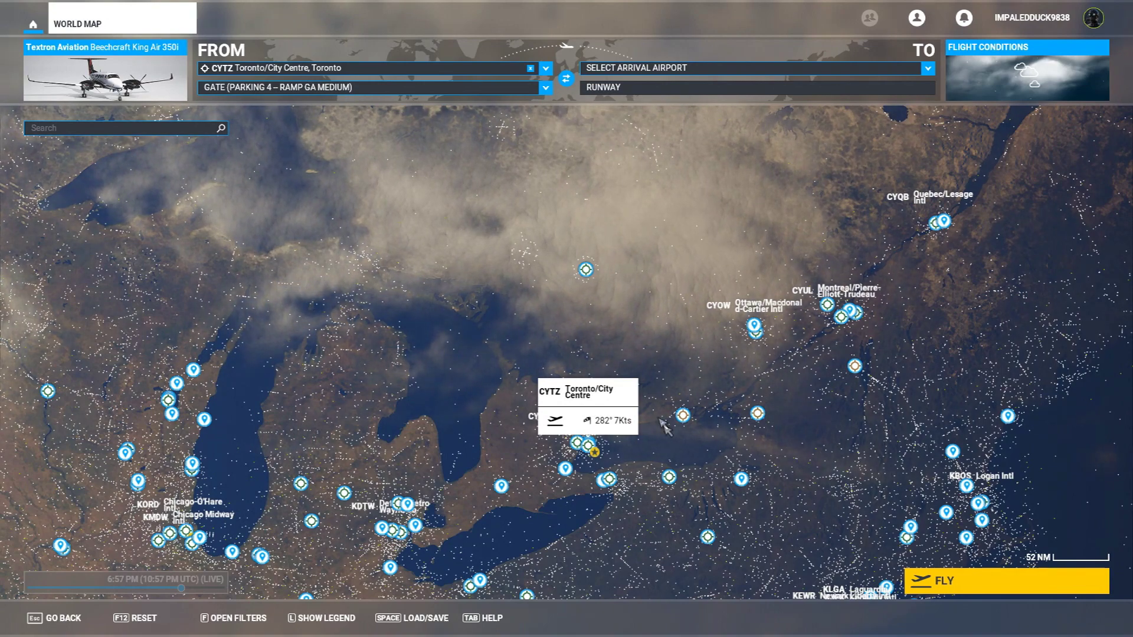
{"action": "left_click_drag", "start_coordinate": [667, 410], "coordinate": [676, 313]}
{"action": "scroll", "coordinate": [603, 370], "scroll_direction": "up", "scroll_amount": 5}
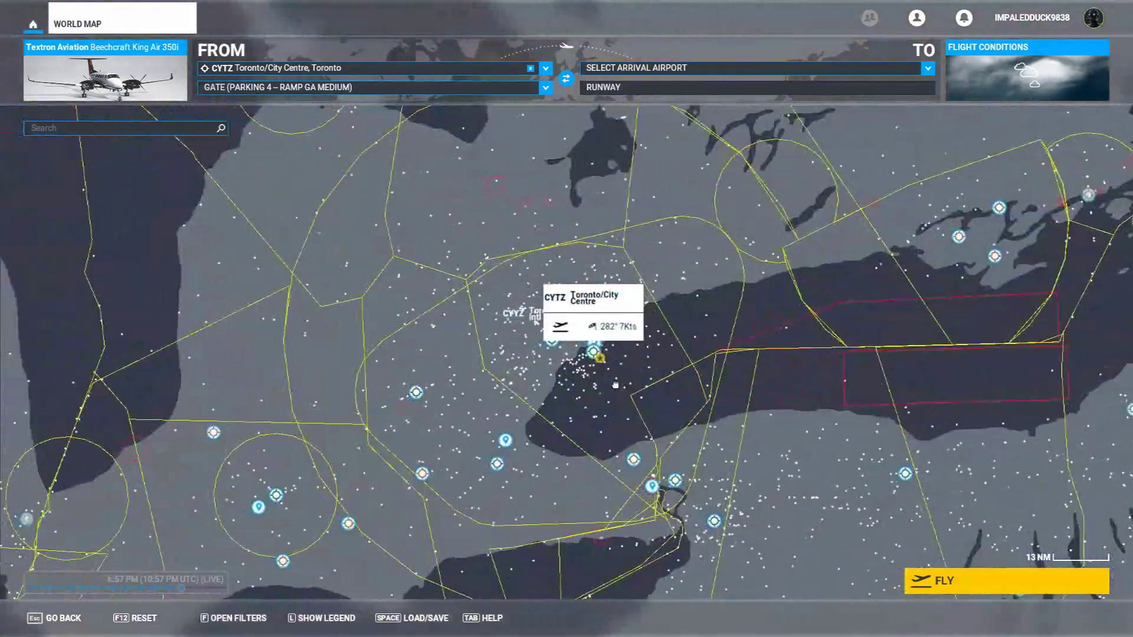
{"action": "scroll", "coordinate": [603, 370], "scroll_direction": "up", "scroll_amount": 5}
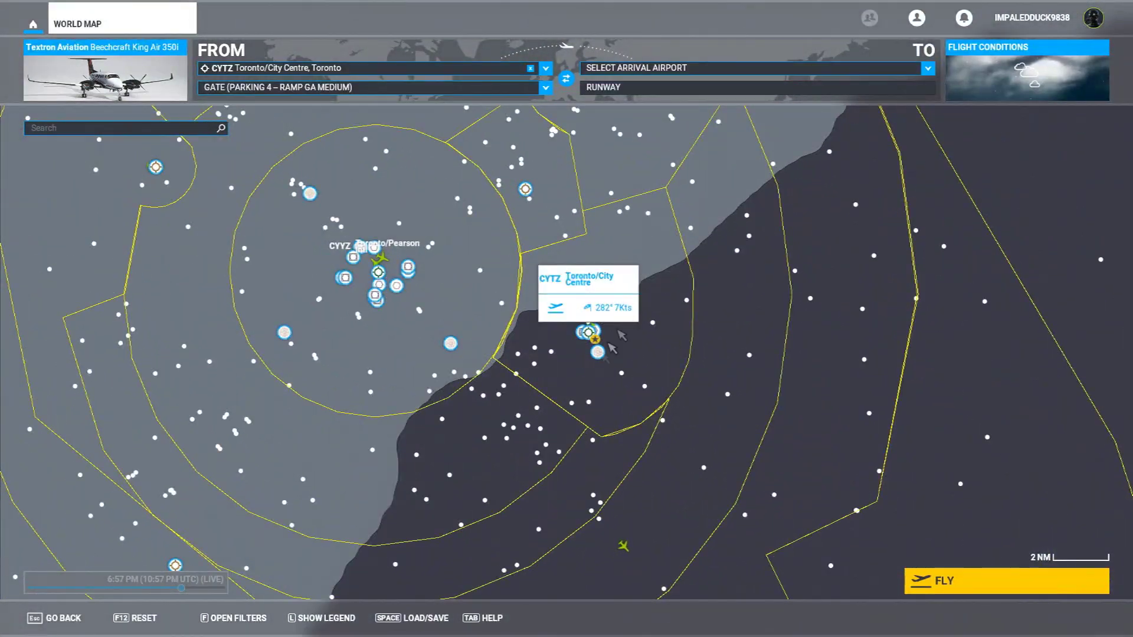
{"action": "scroll", "coordinate": [593, 343], "scroll_direction": "up", "scroll_amount": 5}
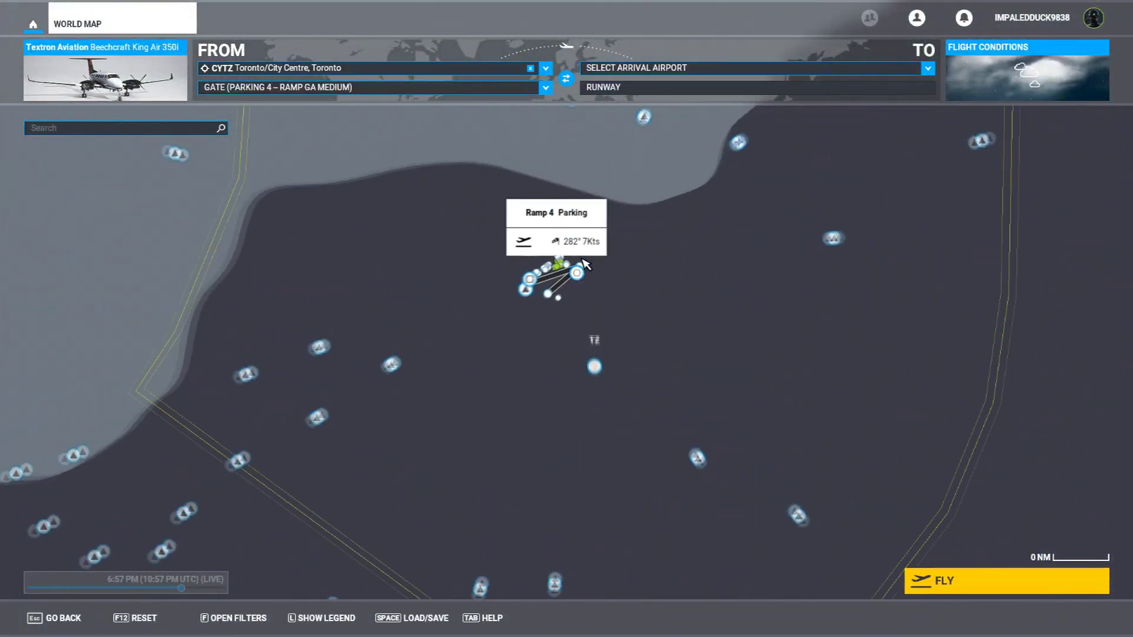
{"action": "scroll", "coordinate": [590, 283], "scroll_direction": "down", "scroll_amount": 3}
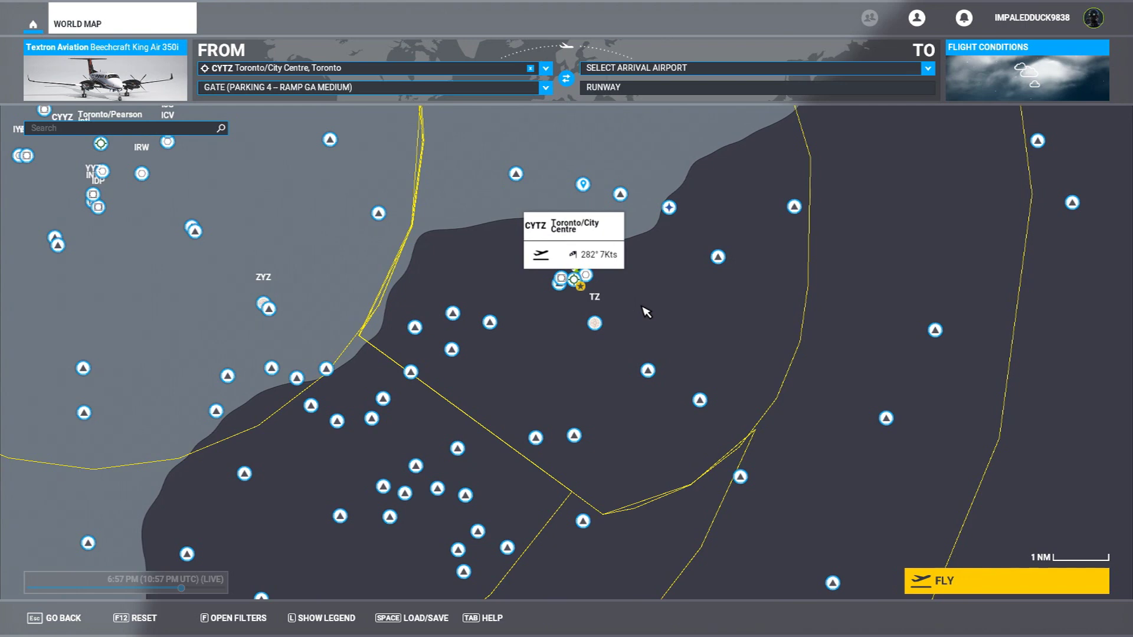
{"action": "scroll", "coordinate": [646, 312], "scroll_direction": "up", "scroll_amount": 5}
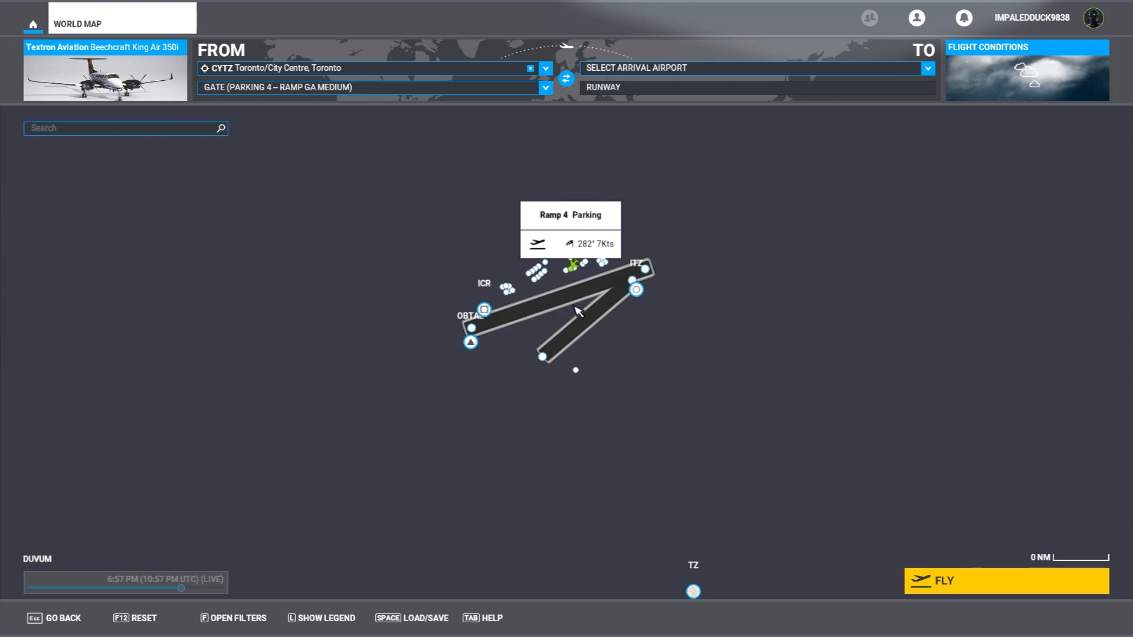
{"action": "scroll", "coordinate": [577, 307], "scroll_direction": "down", "scroll_amount": 5}
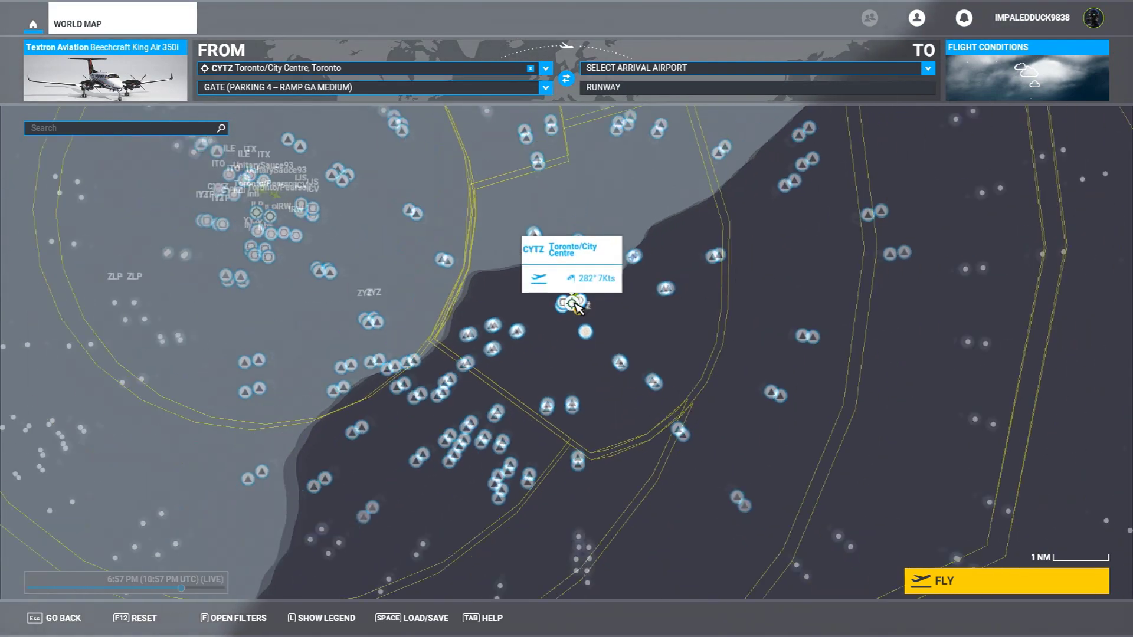
{"action": "scroll", "coordinate": [577, 307], "scroll_direction": "down", "scroll_amount": 5}
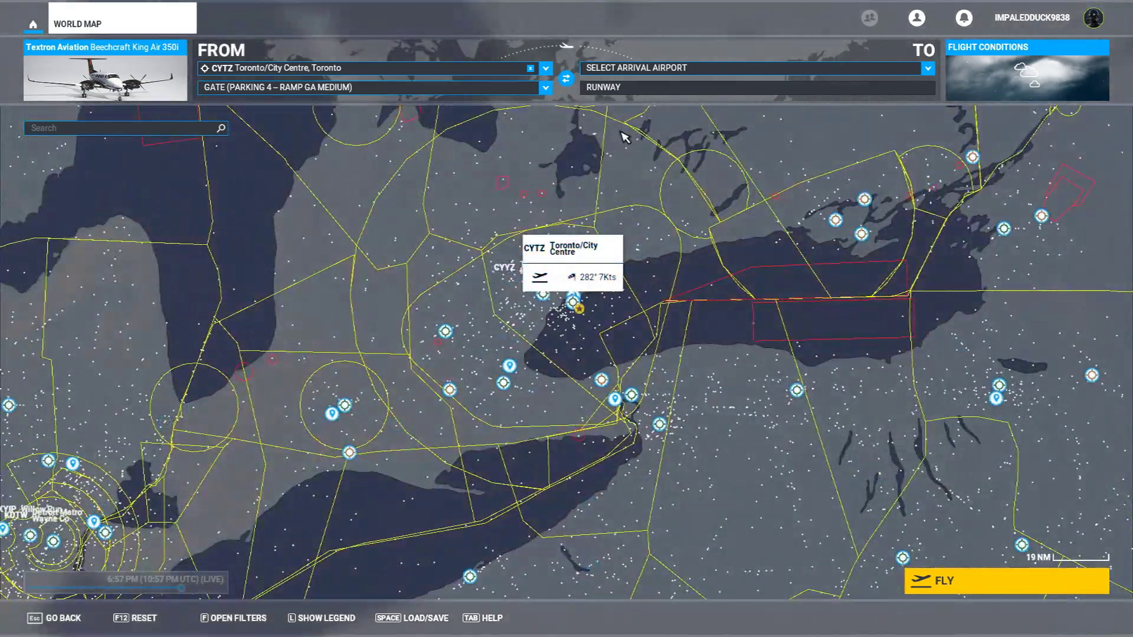
{"action": "left_click_drag", "start_coordinate": [577, 307], "coordinate": [569, 457]}
{"action": "left_click_drag", "start_coordinate": [615, 302], "coordinate": [614, 476]}
{"action": "scroll", "coordinate": [642, 397], "scroll_direction": "down", "scroll_amount": 2}
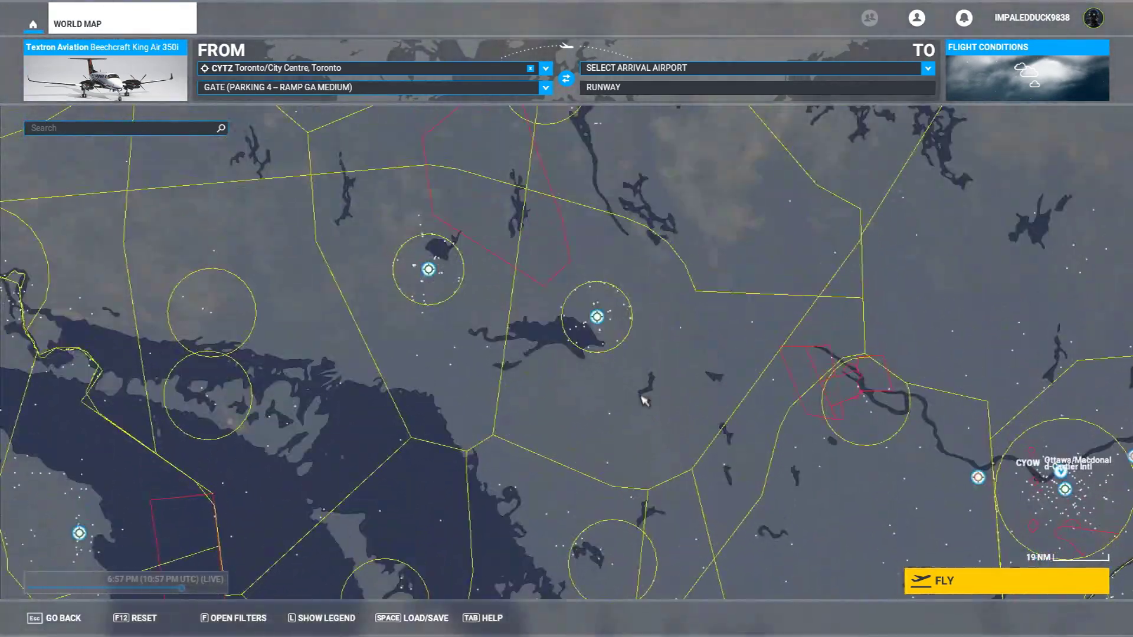
{"action": "scroll", "coordinate": [614, 328], "scroll_direction": "up", "scroll_amount": 2}
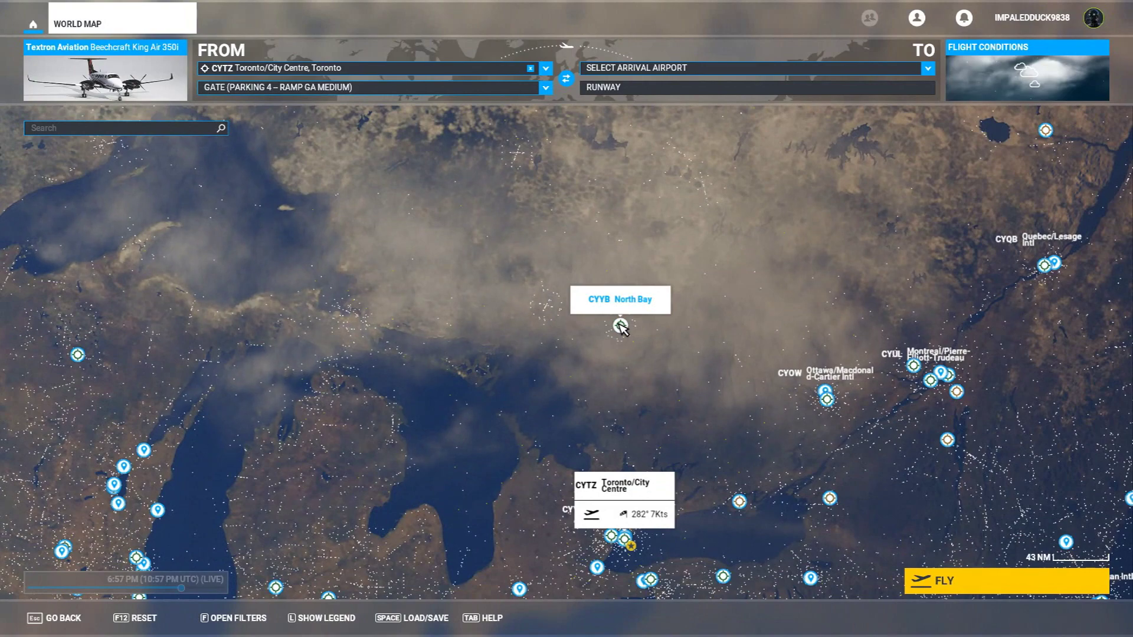
- Zoom to North Bay (CYYB) and set its Ramp 59 Parking spot as the arrival gate
{"action": "scroll", "coordinate": [622, 329], "scroll_direction": "up", "scroll_amount": 4}
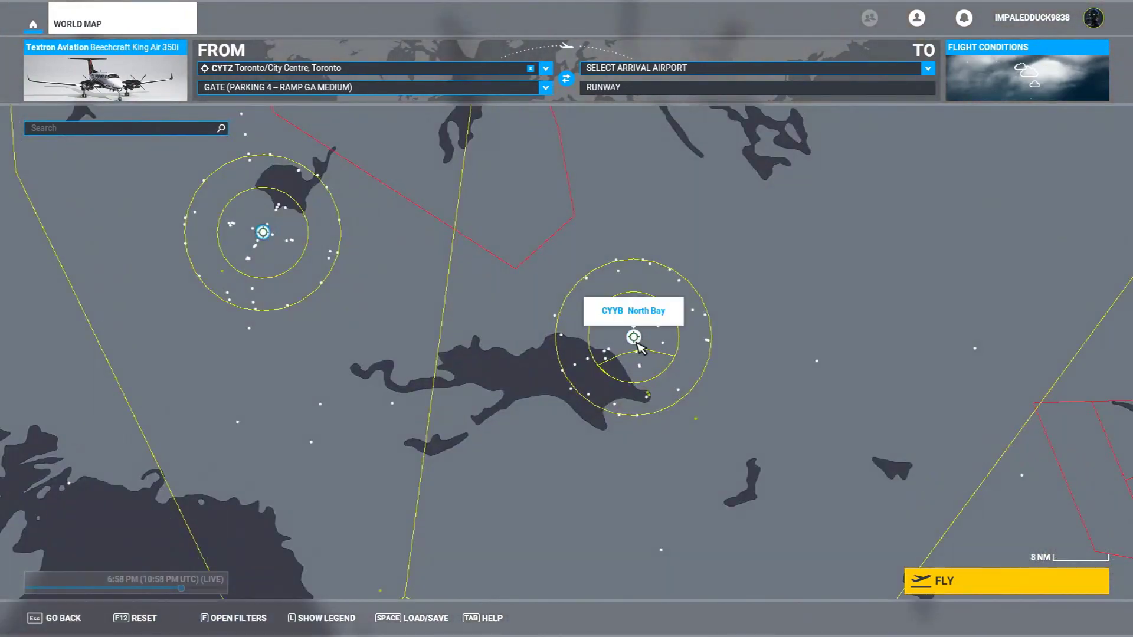
{"action": "left_click", "coordinate": [637, 344]}
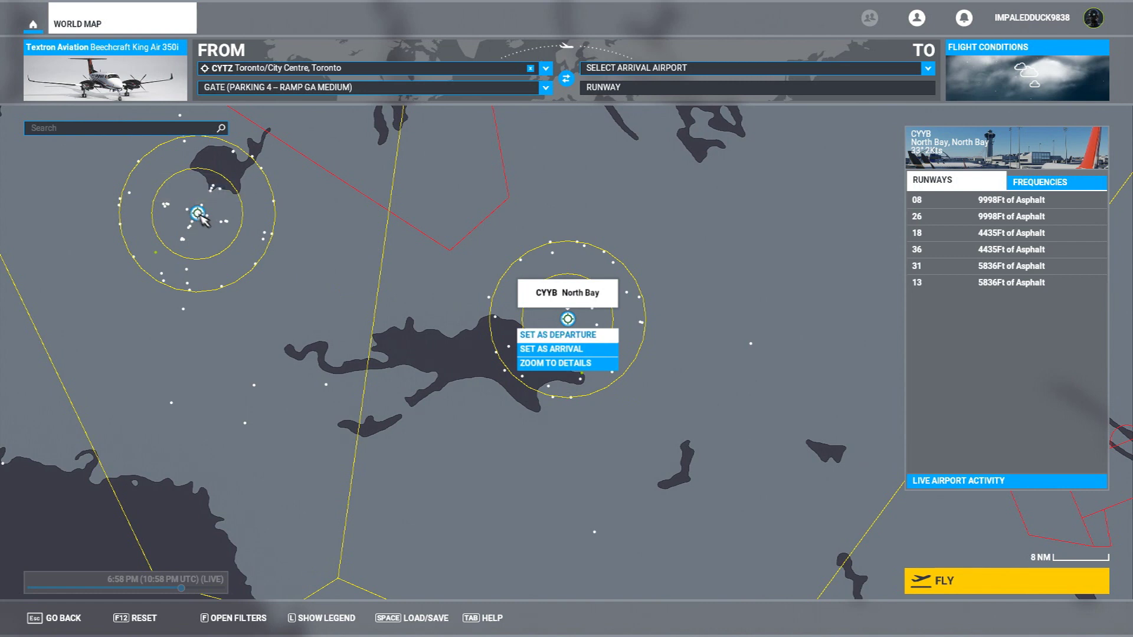
{"action": "left_click", "coordinate": [568, 364]}
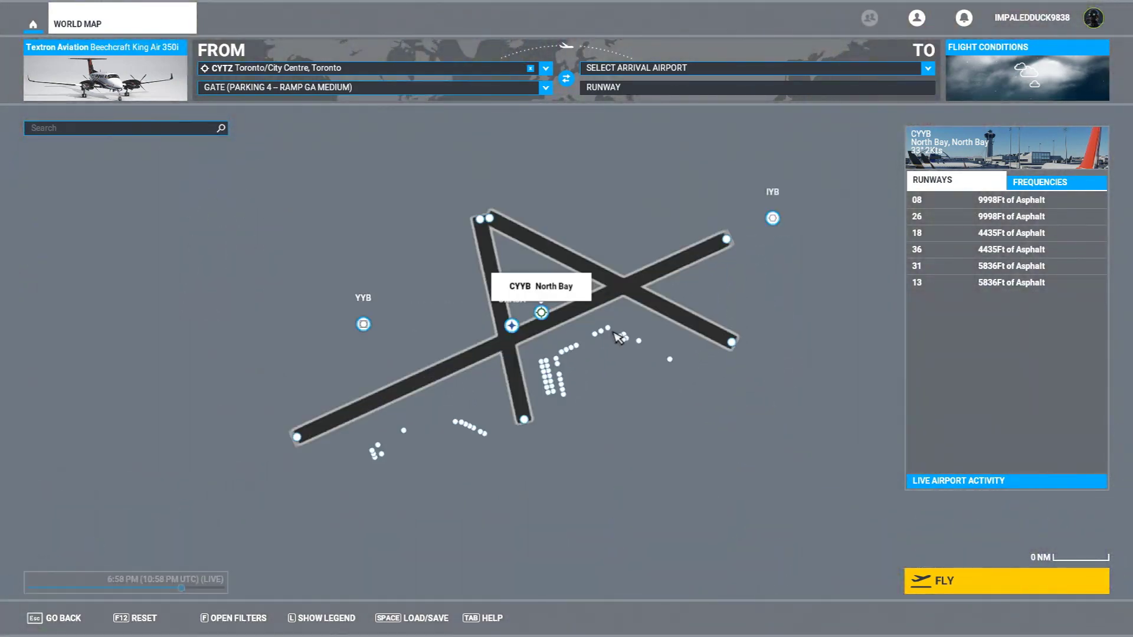
{"action": "left_click", "coordinate": [409, 431]}
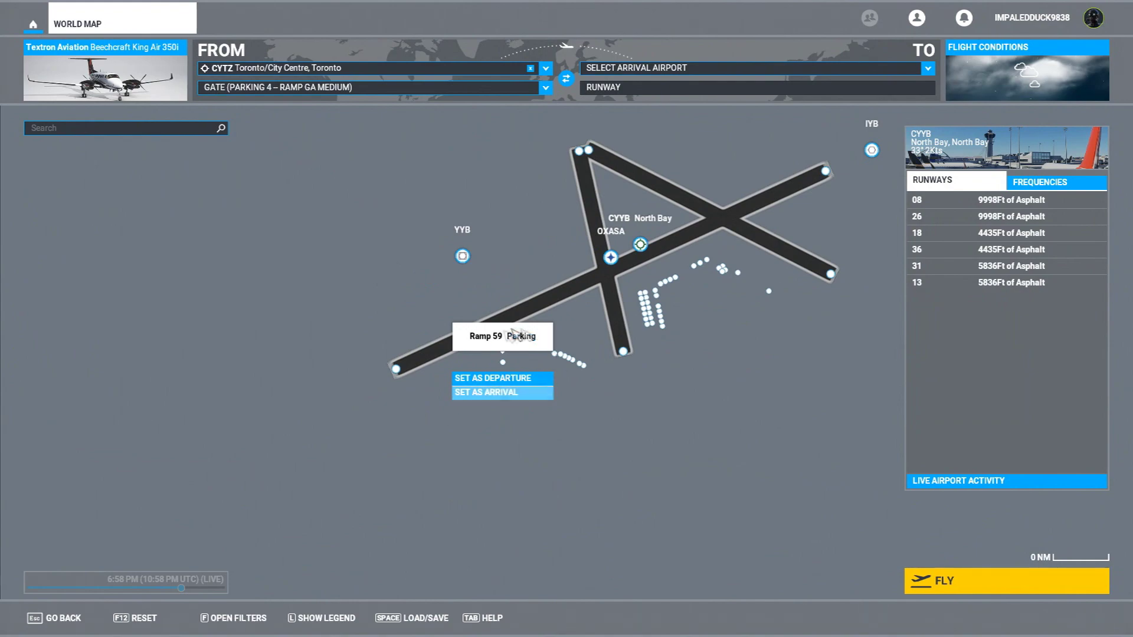
{"action": "left_click", "coordinate": [503, 394]}
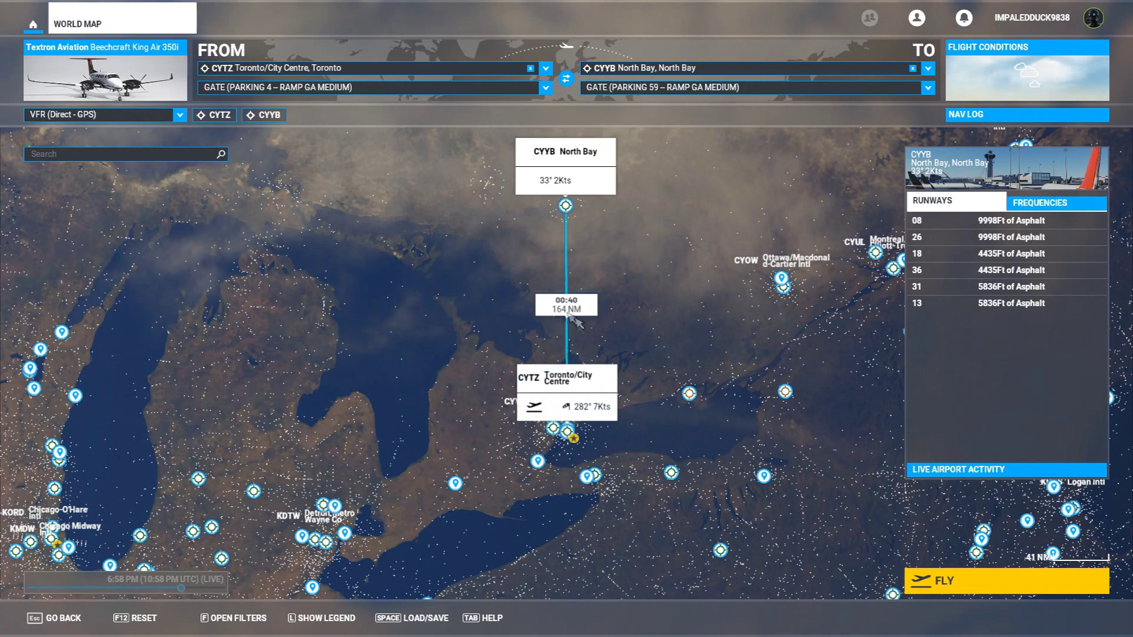
{"action": "scroll", "coordinate": [575, 321], "scroll_direction": "up", "scroll_amount": 5}
{"action": "left_click_drag", "start_coordinate": [440, 407], "coordinate": [760, 395]}
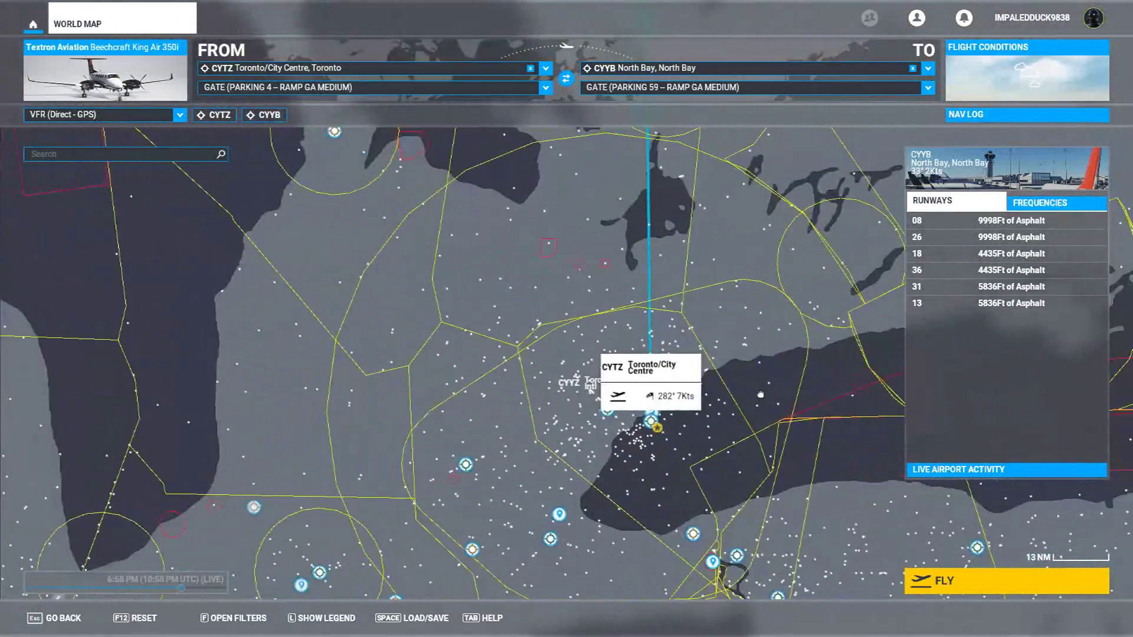
{"action": "scroll", "coordinate": [715, 369], "scroll_direction": "up", "scroll_amount": 5}
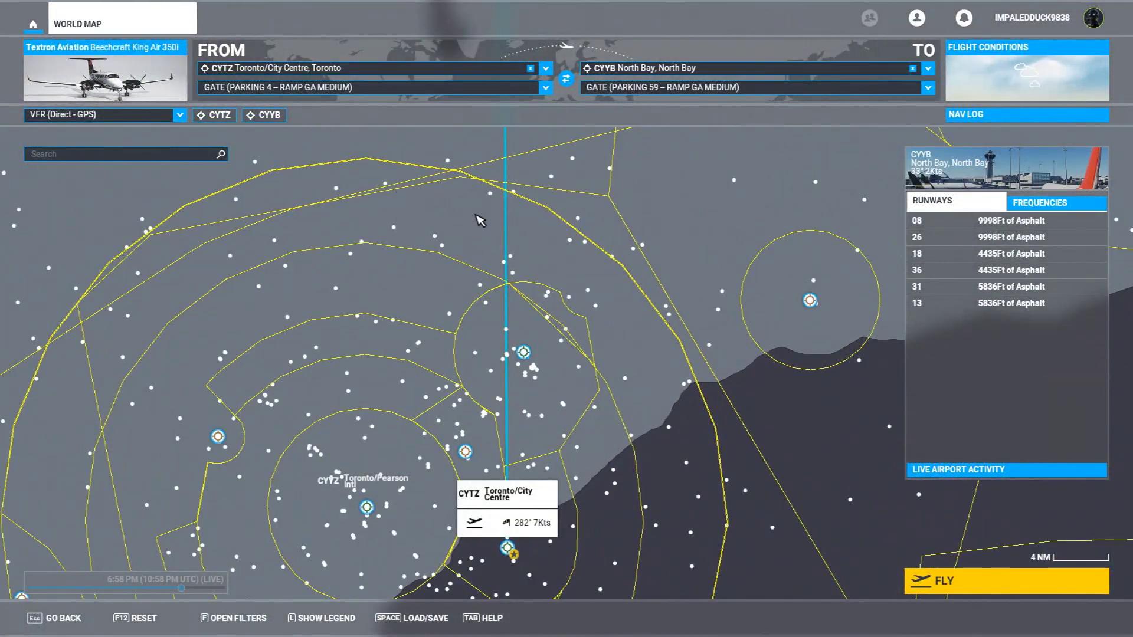
{"action": "scroll", "coordinate": [531, 230], "scroll_direction": "down", "scroll_amount": 3}
{"action": "scroll", "coordinate": [597, 241], "scroll_direction": "up", "scroll_amount": 2}
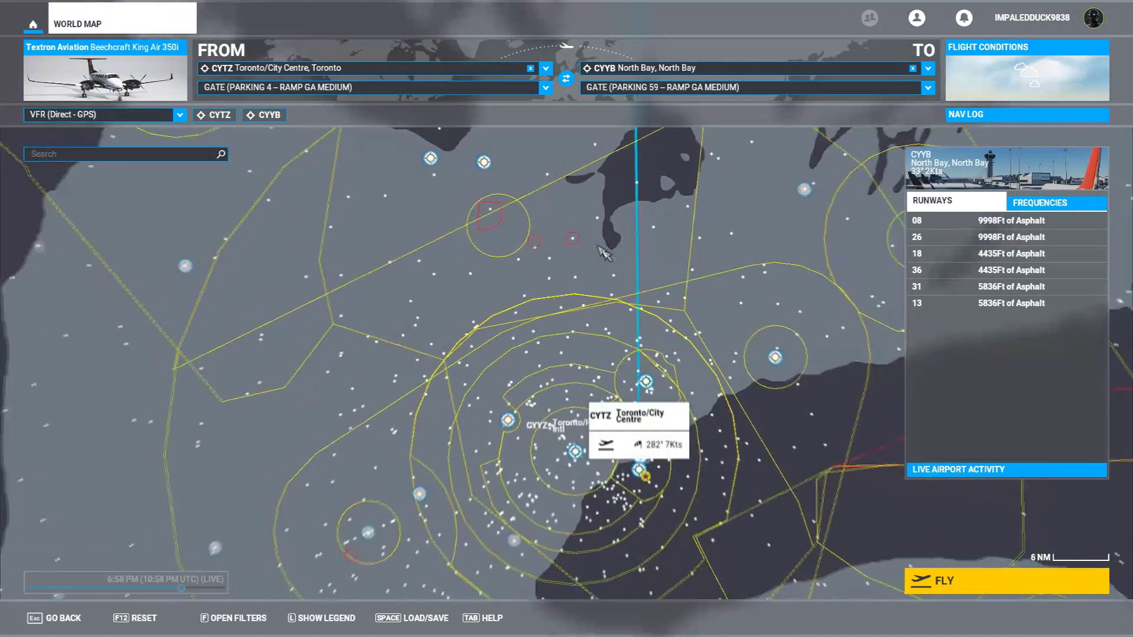
{"action": "scroll", "coordinate": [725, 242], "scroll_direction": "down", "scroll_amount": 4}
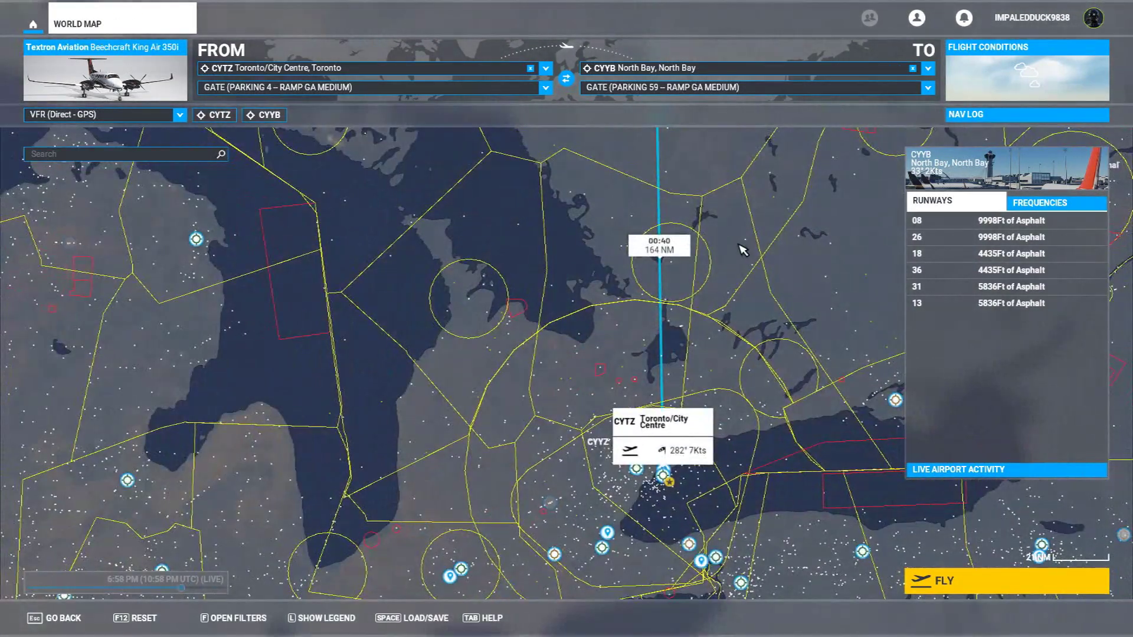
{"action": "left_click_drag", "start_coordinate": [760, 542], "coordinate": [663, 435]}
{"action": "scroll", "coordinate": [571, 444], "scroll_direction": "up", "scroll_amount": 2}
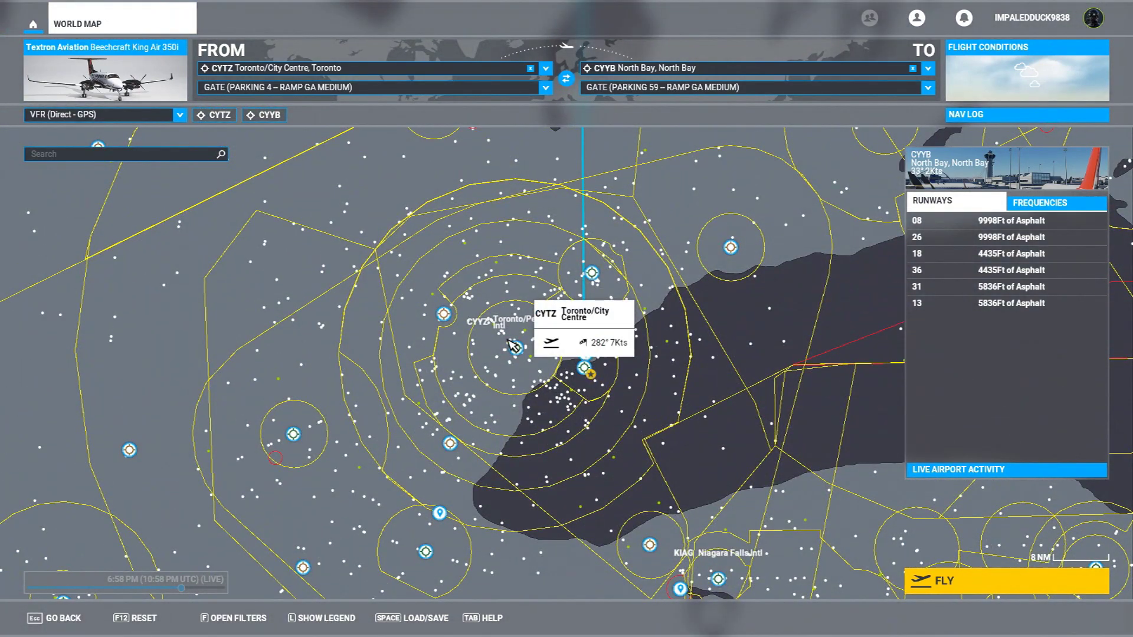
{"action": "scroll", "coordinate": [519, 340], "scroll_direction": "up", "scroll_amount": 3}
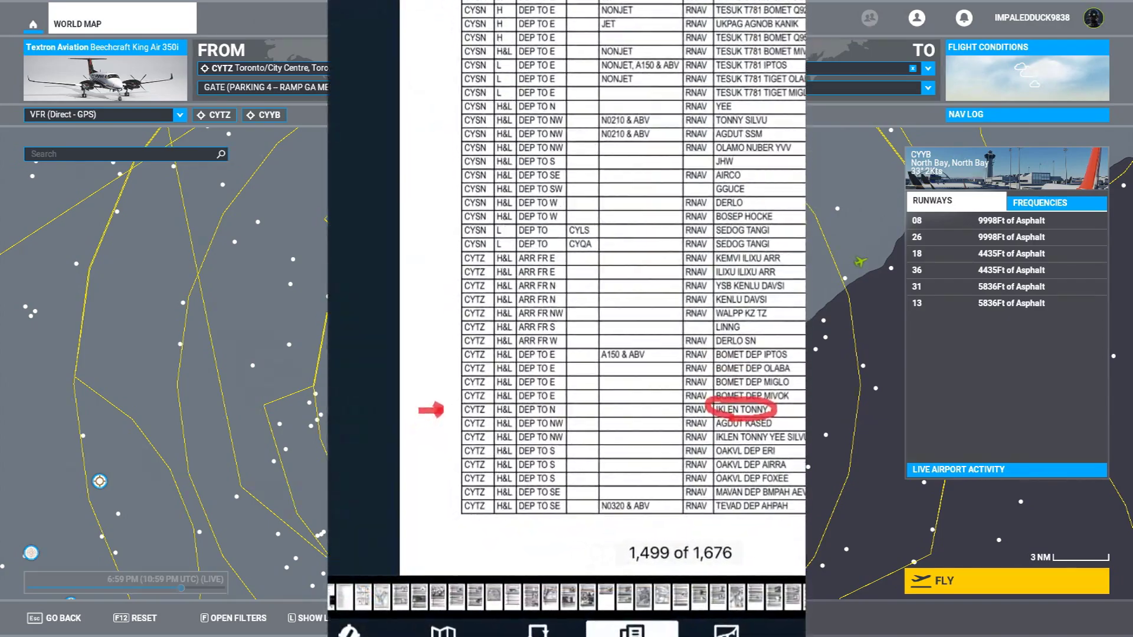
- Change the route type from VFR Direct-GPS to IFR Low-altitude airways
{"action": "left_click", "coordinate": [180, 116]}
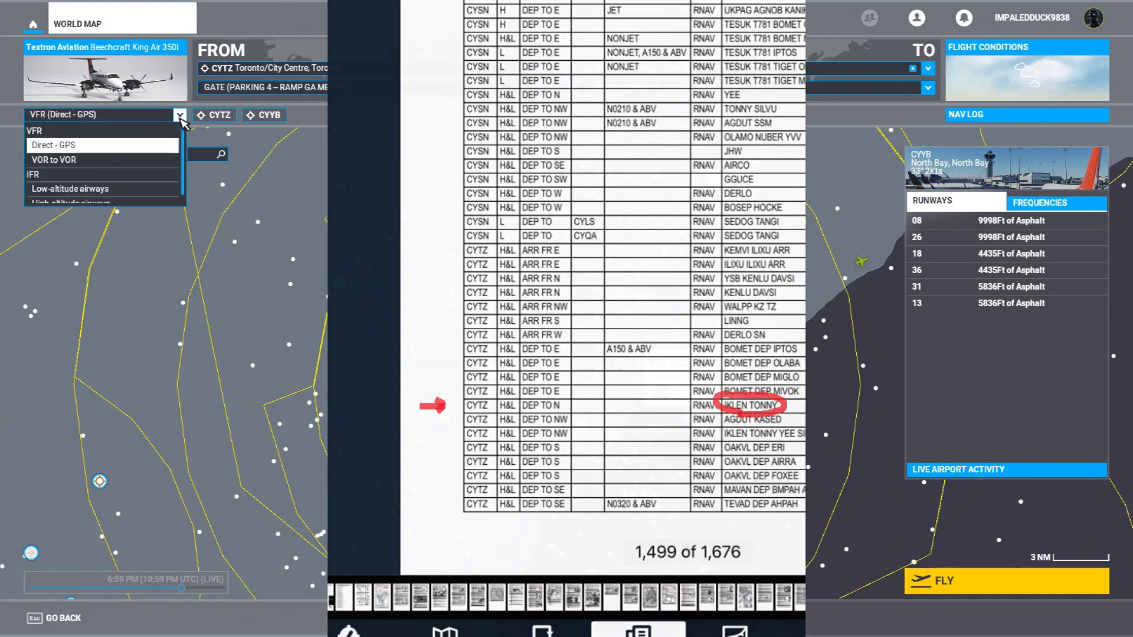
{"action": "scroll", "coordinate": [112, 193], "scroll_direction": "down", "scroll_amount": 1}
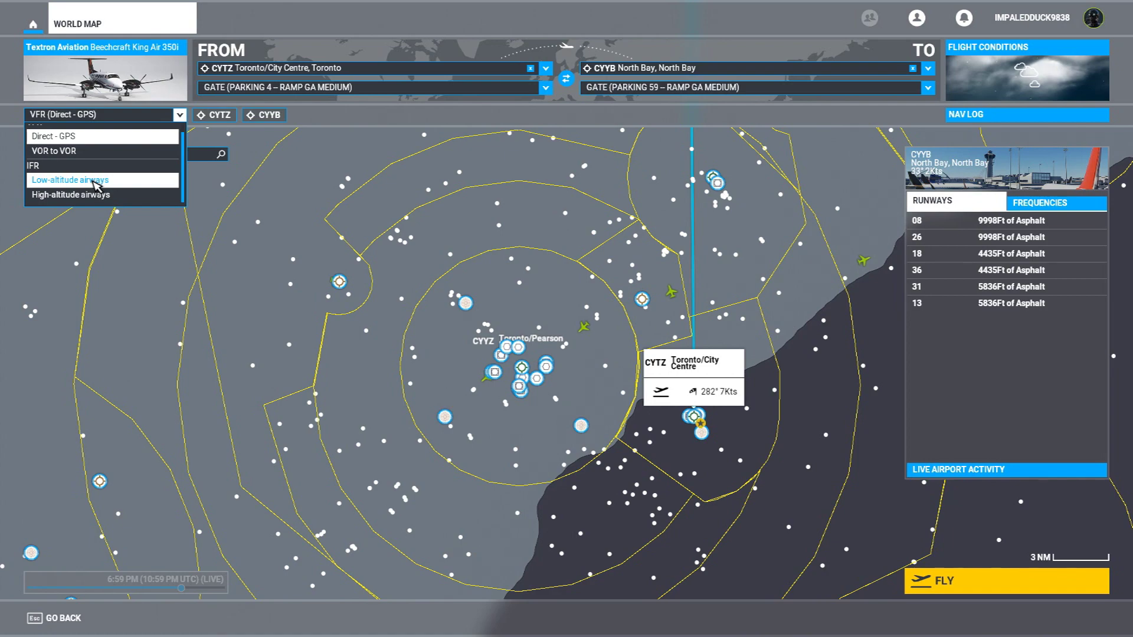
{"action": "left_click", "coordinate": [94, 182]}
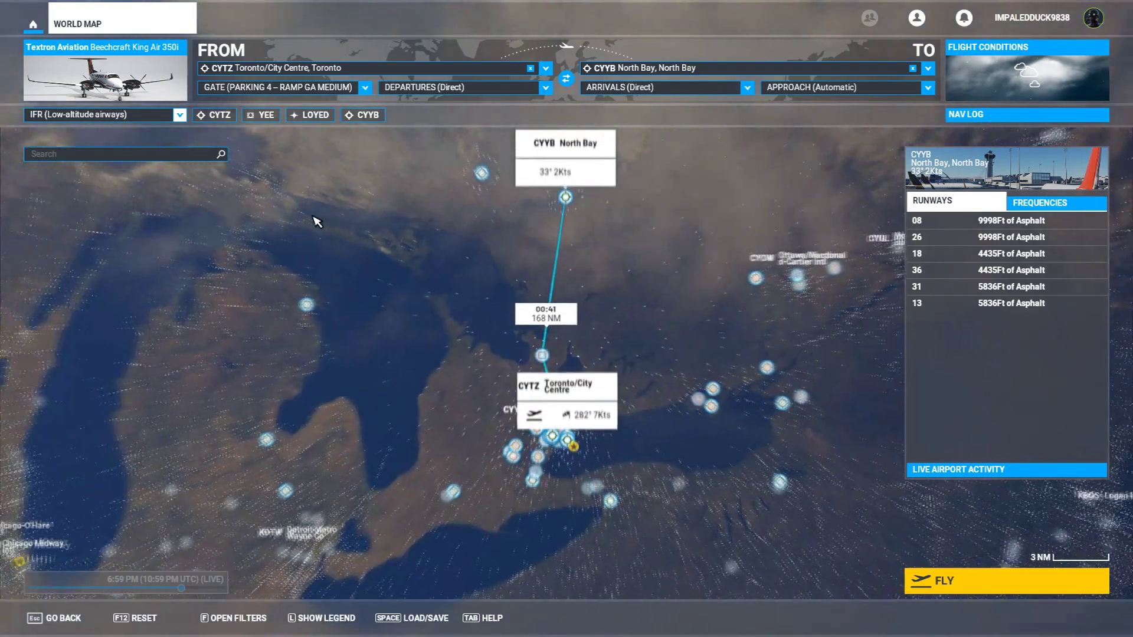
- Zoom in and centre the map on the LOYED waypoint to review the new route
{"action": "scroll", "coordinate": [546, 384], "scroll_direction": "up", "scroll_amount": 2}
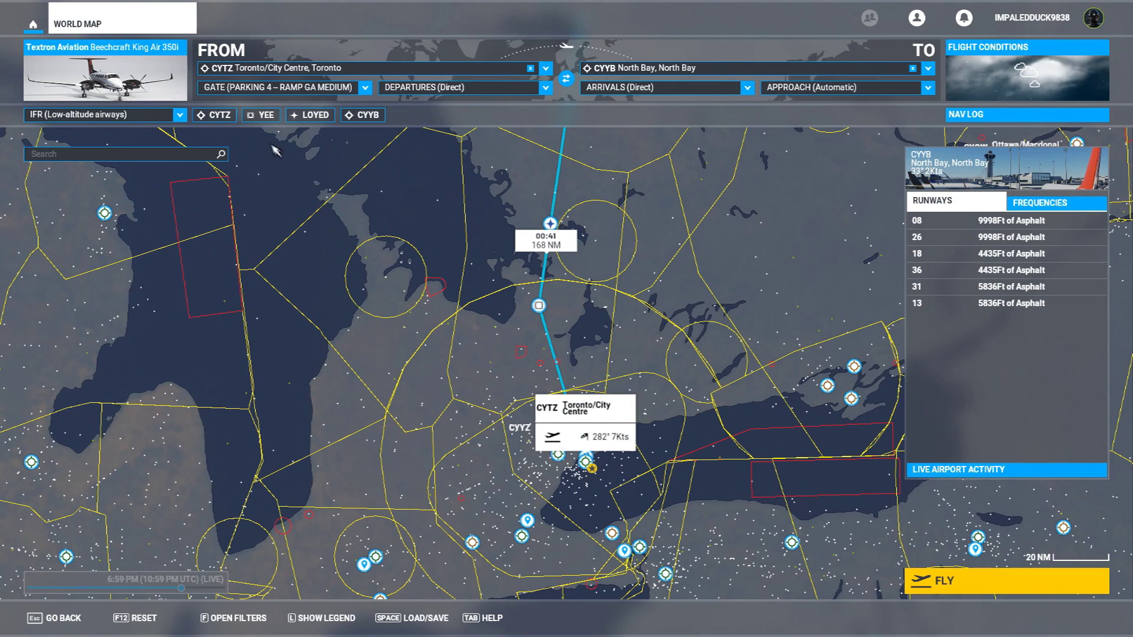
{"action": "left_click", "coordinate": [307, 116]}
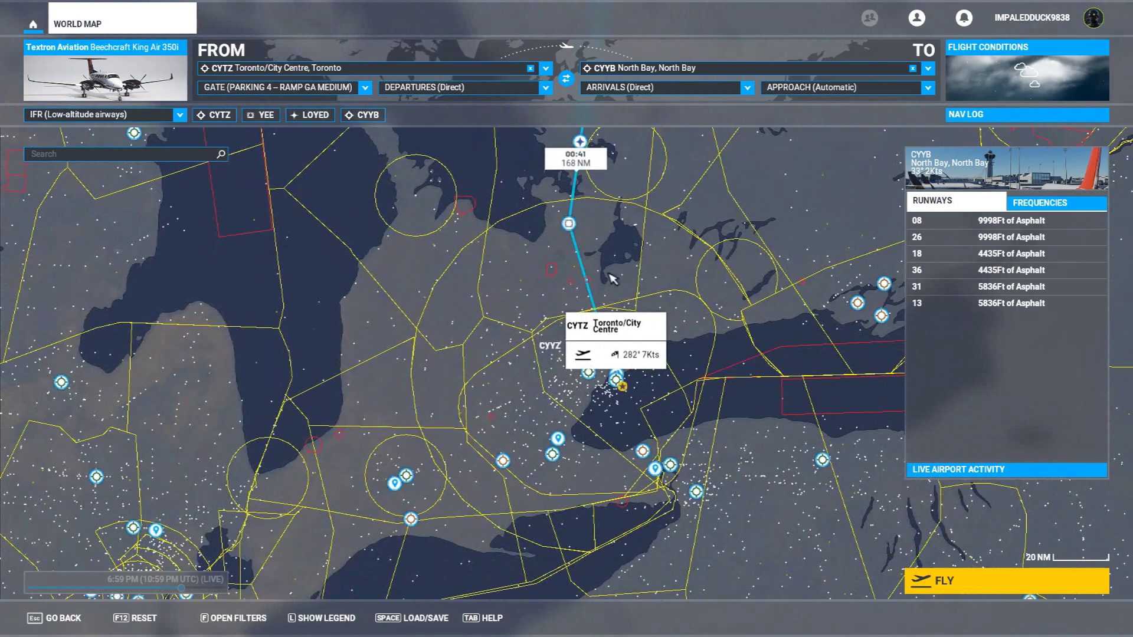
{"action": "scroll", "coordinate": [664, 352], "scroll_direction": "up", "scroll_amount": 3}
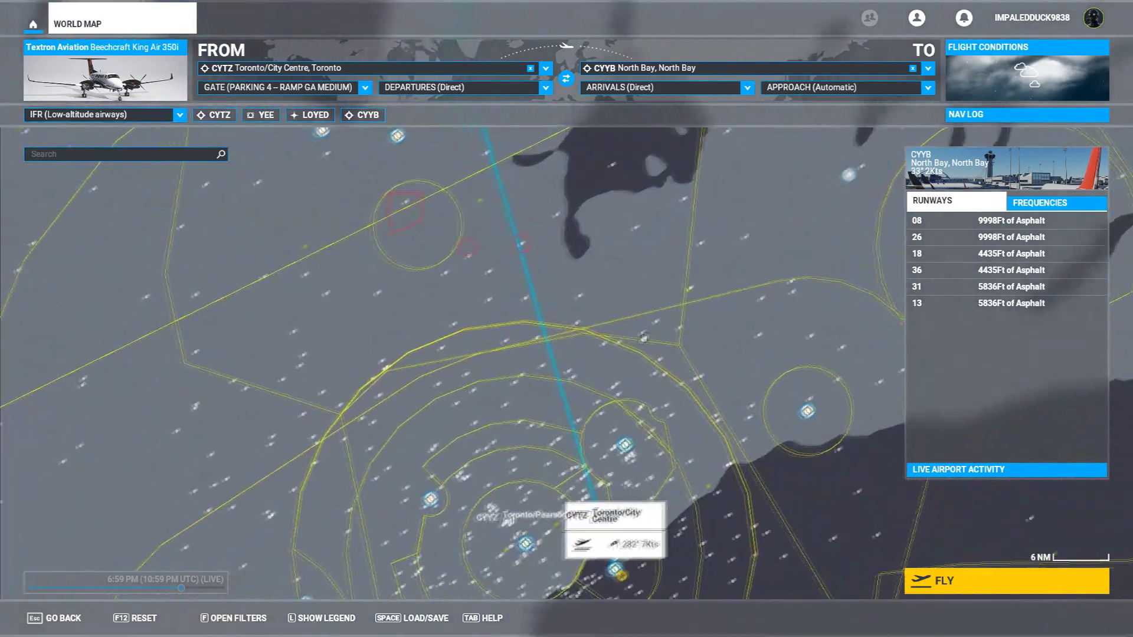